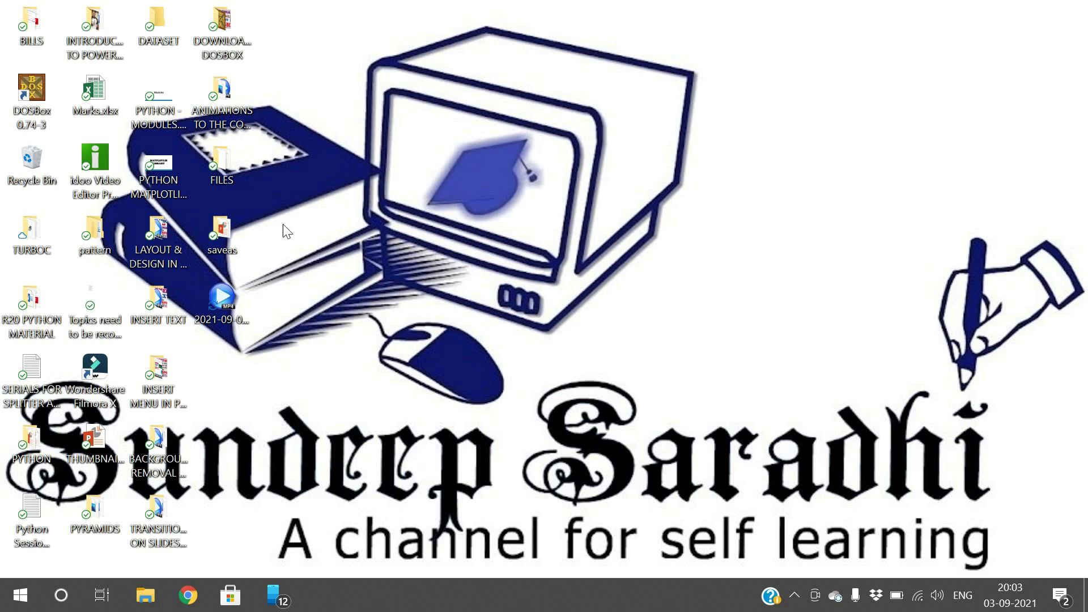
- Open ANIMATIONS.pptx from the saveas folder on the desktop in PowerPoint
double_click(221, 231)
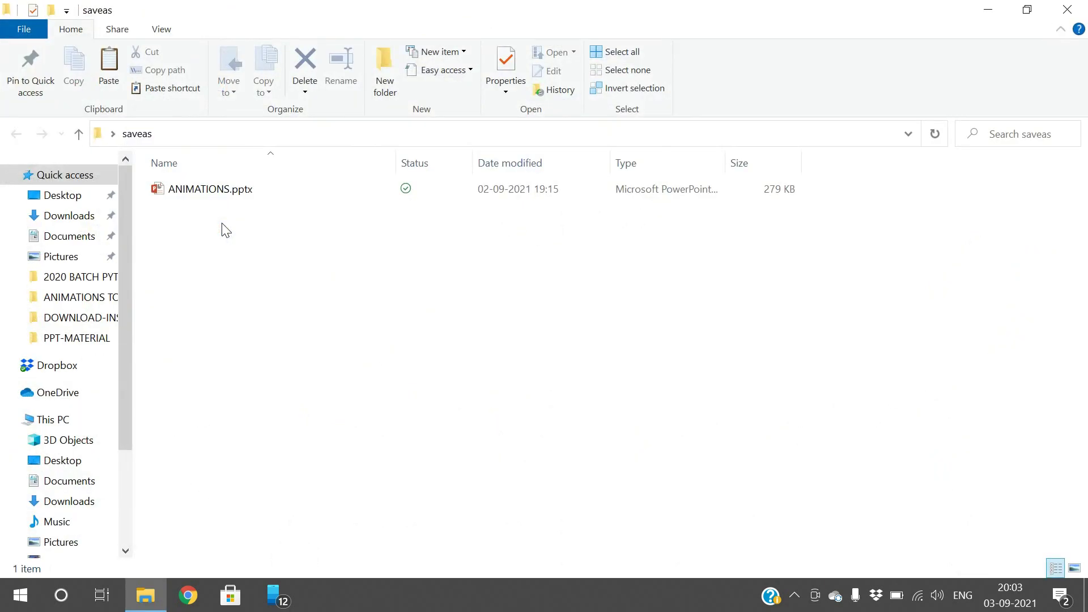
double_click(224, 189)
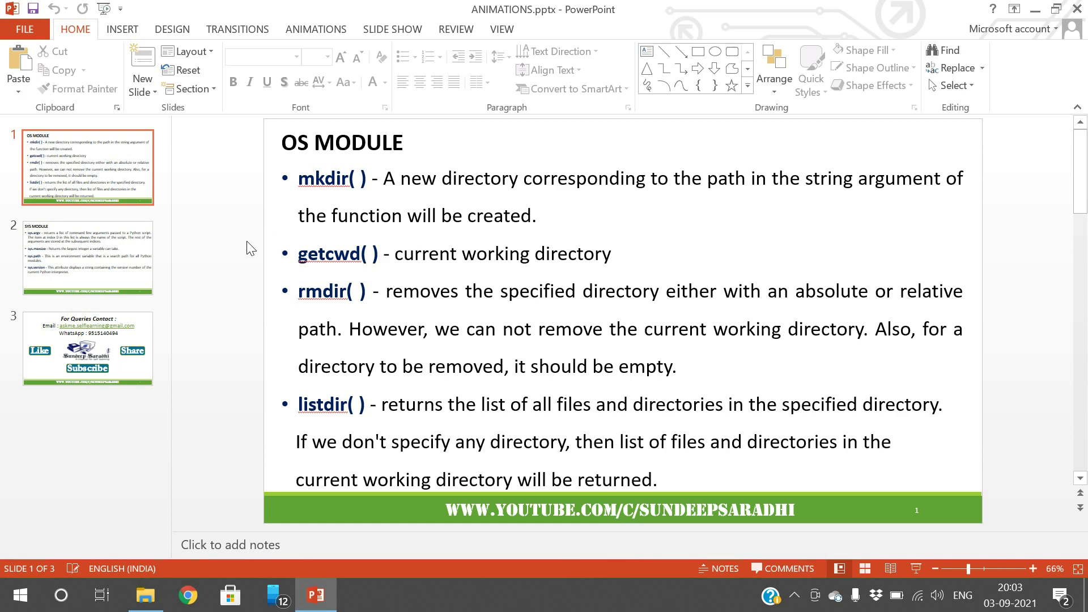
- Open the Save As dialog in the Desktop's saveas folder with ANIMATIONS.pptx as the file name
click(35, 35)
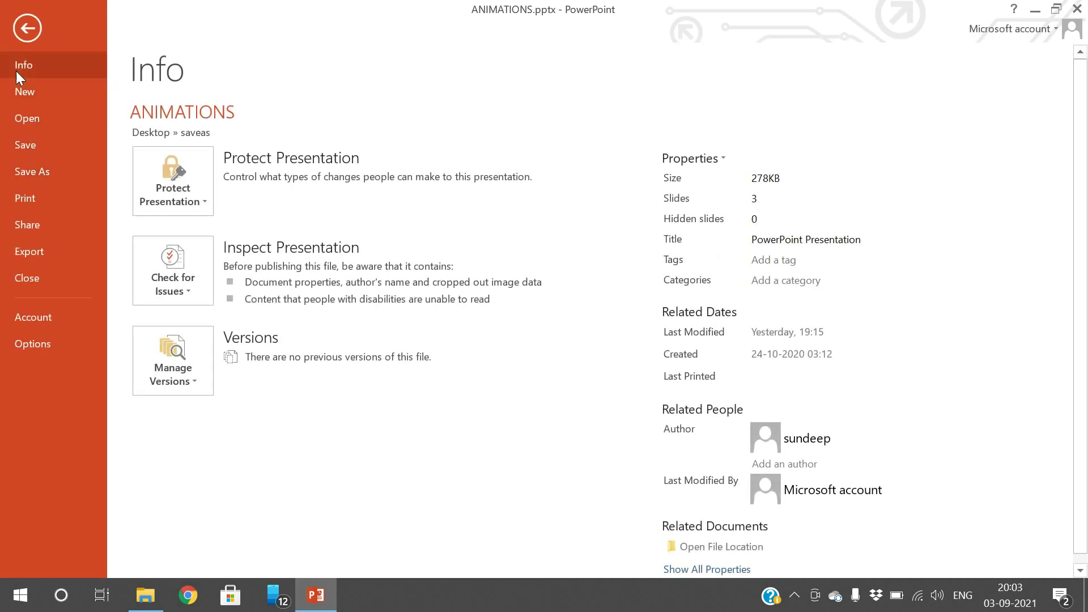
click(38, 25)
click(33, 34)
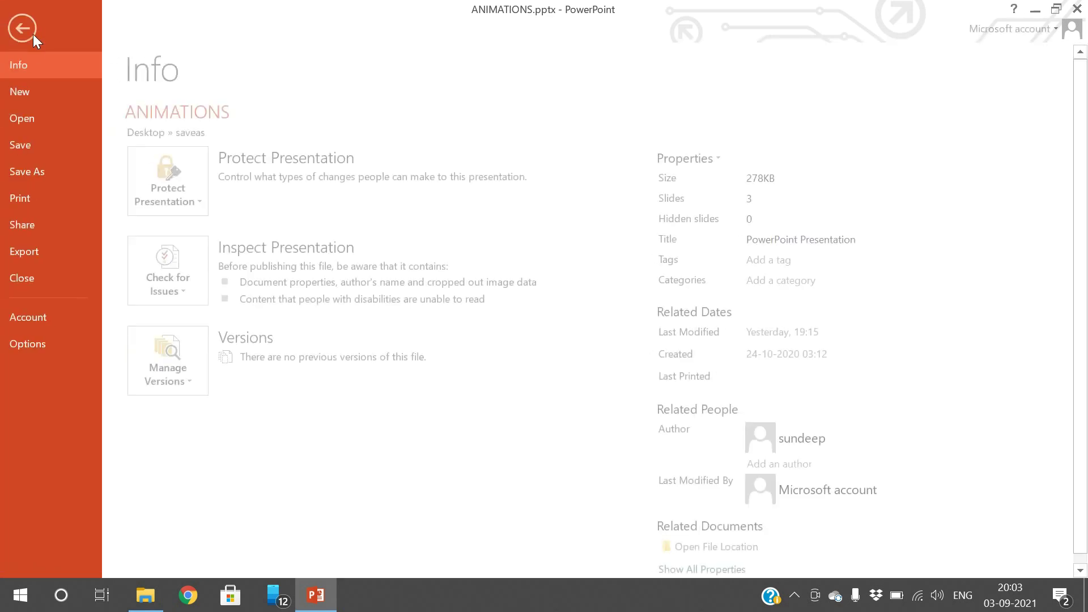
click(37, 171)
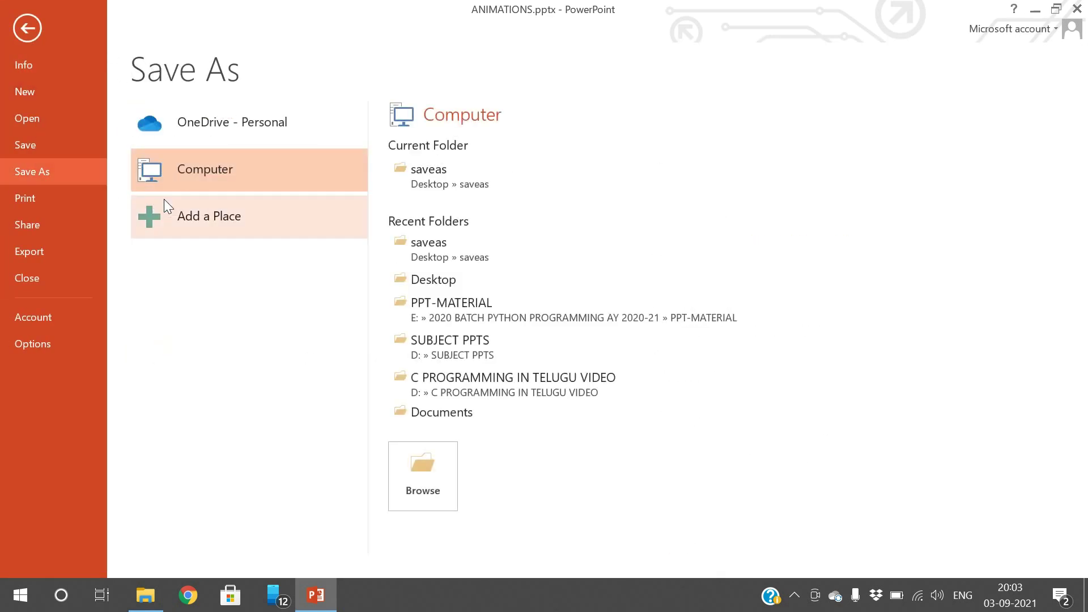
click(437, 284)
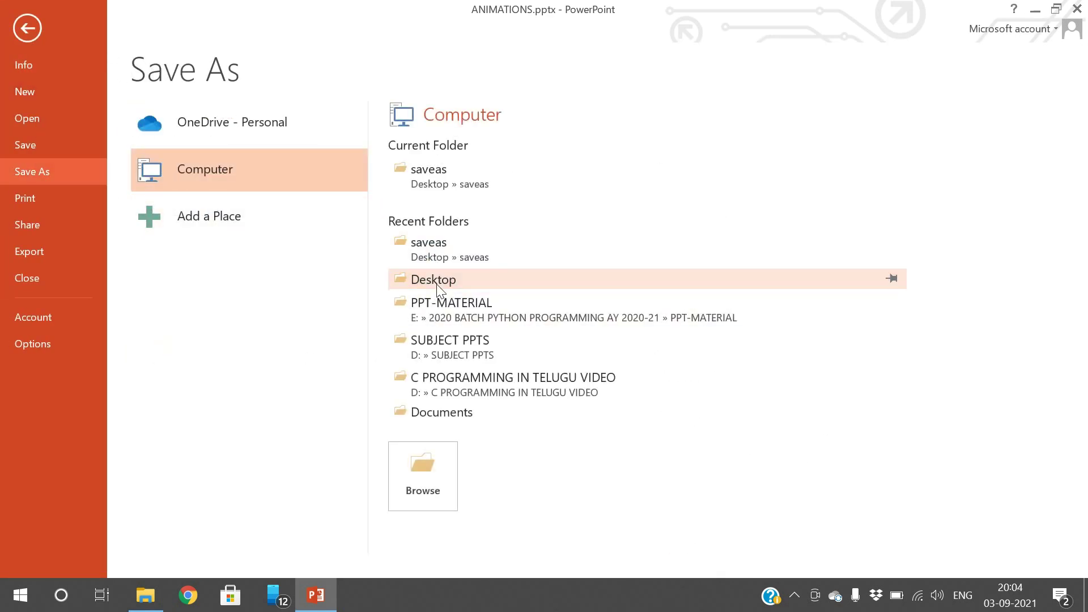
scroll(213, 218, down, 5)
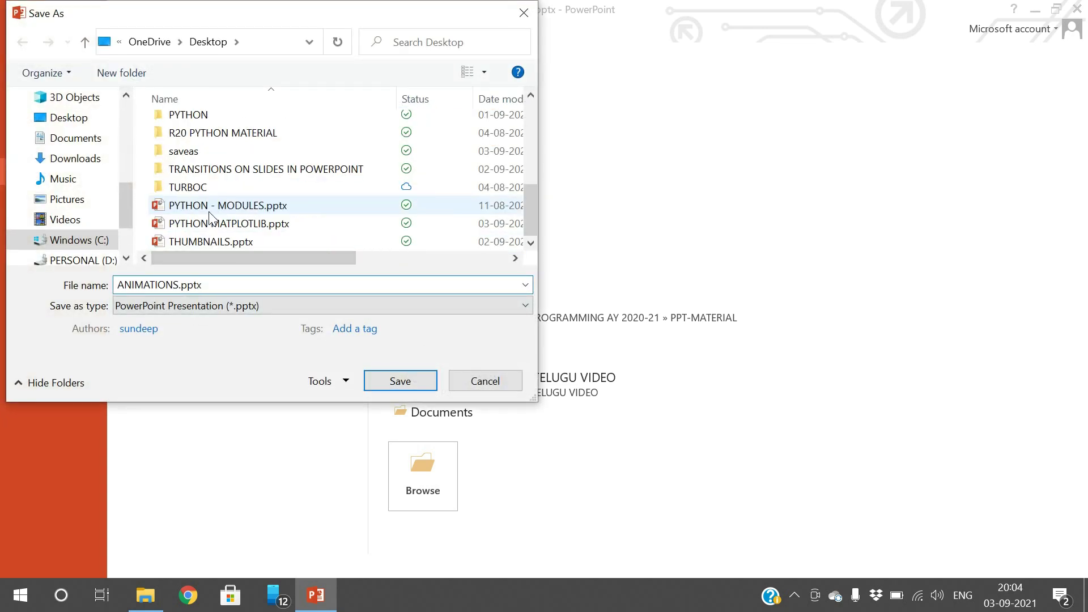
double_click(191, 151)
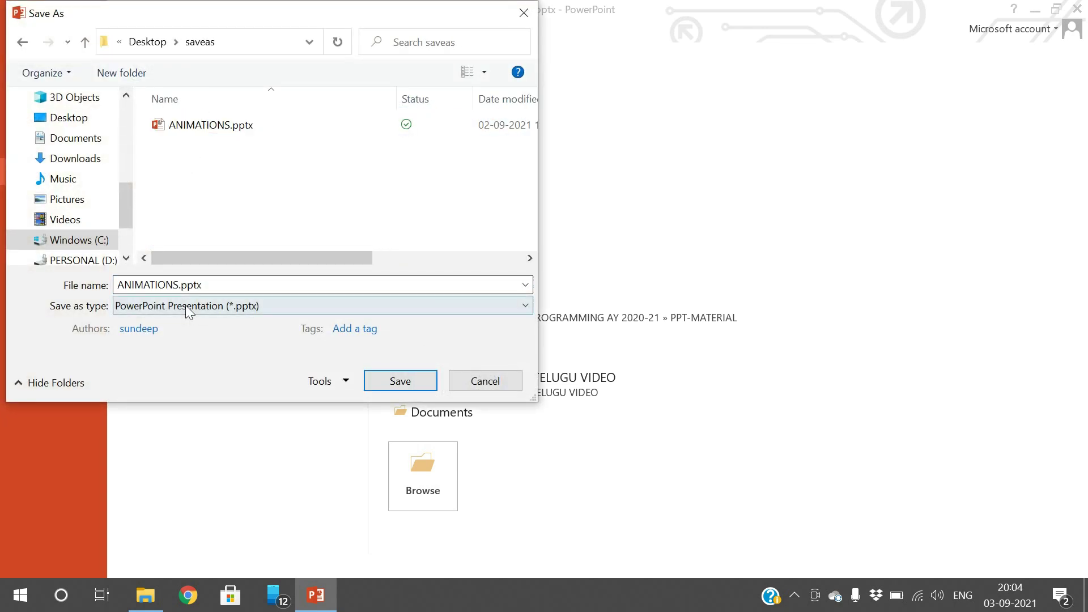
- Expand the Save as type list to see formats like PDF, JPEG, PNG, TIFF and MPEG-4
click(138, 307)
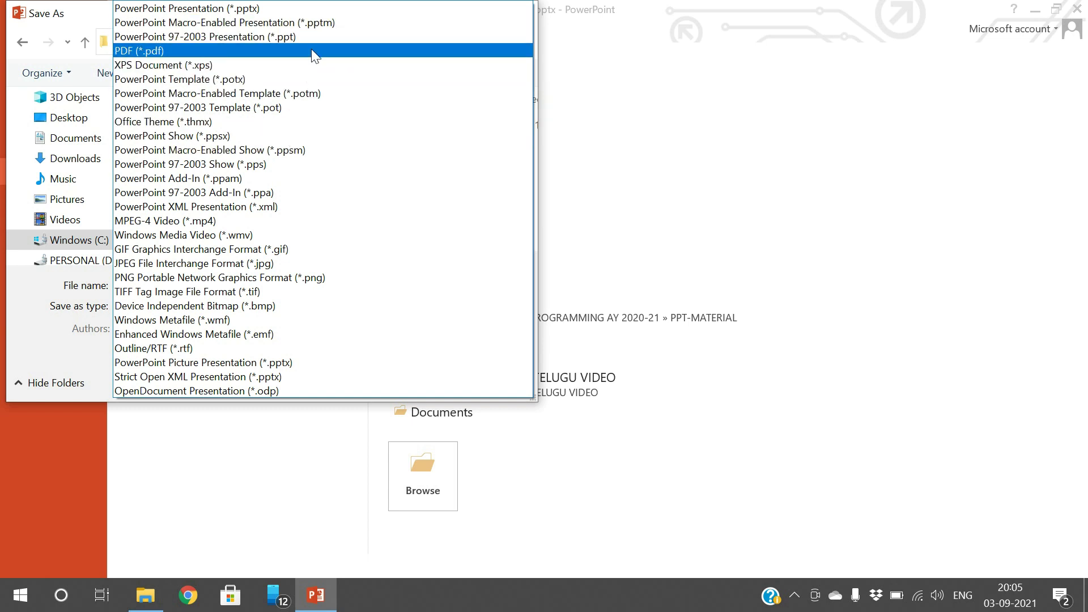
- Close the format list and cancel Save As without saving
click(560, 510)
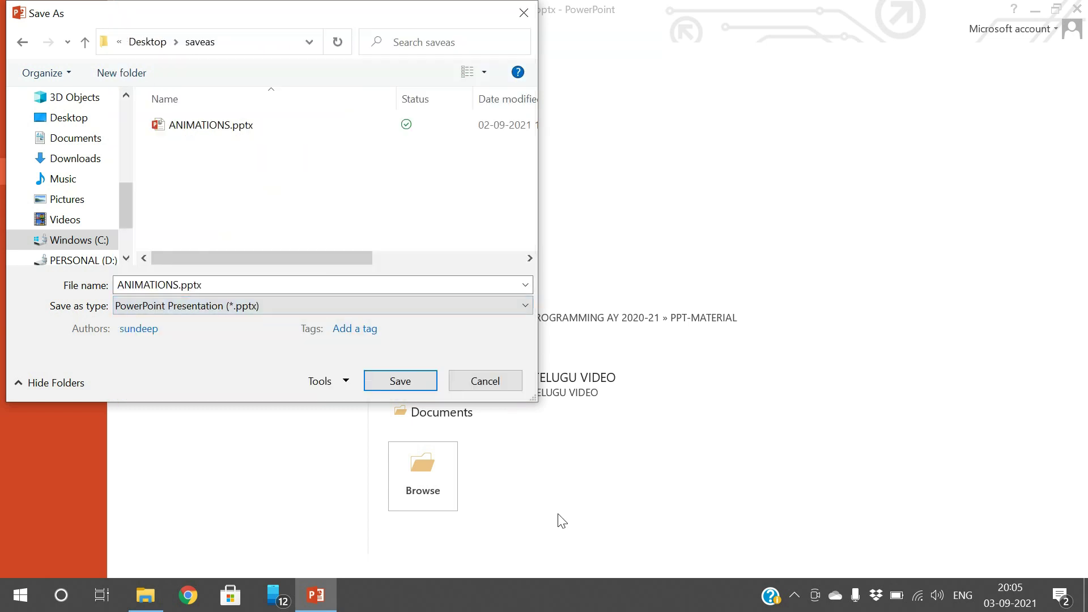
click(475, 382)
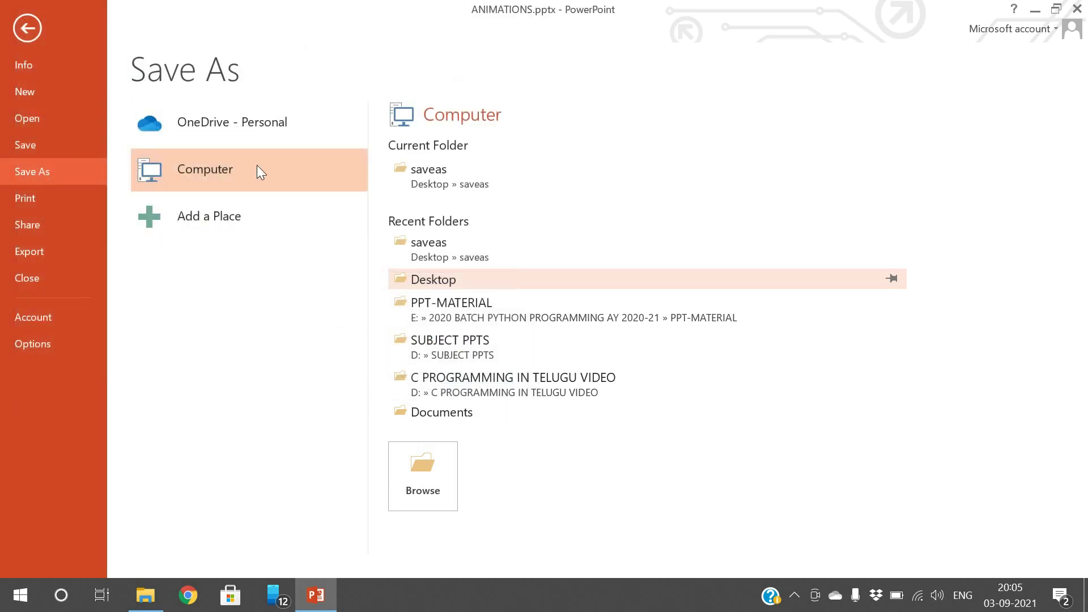
click(14, 28)
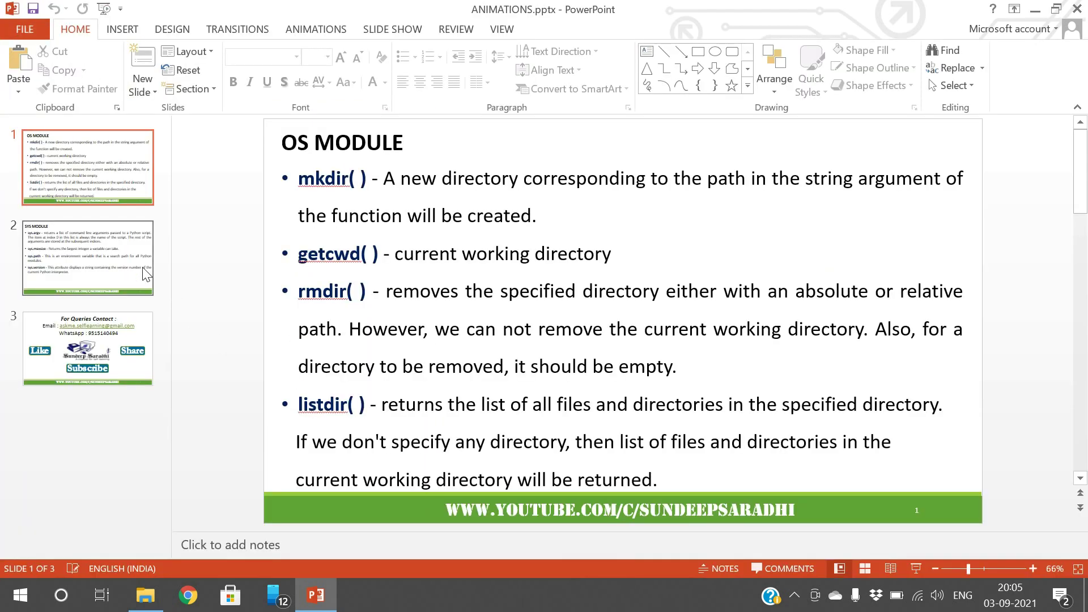
- Step through slides 1 to 3 of the ANIMATIONS presentation
key(Down)
key(Down)
click(132, 148)
key(Down)
key(Down)
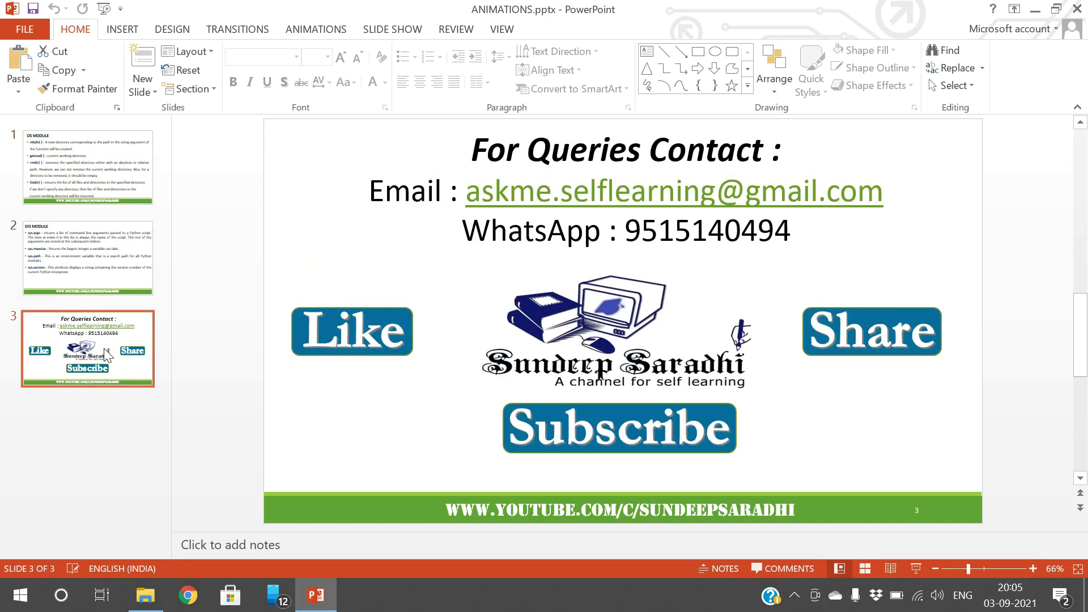
key(Up)
key(Up)
key(Down)
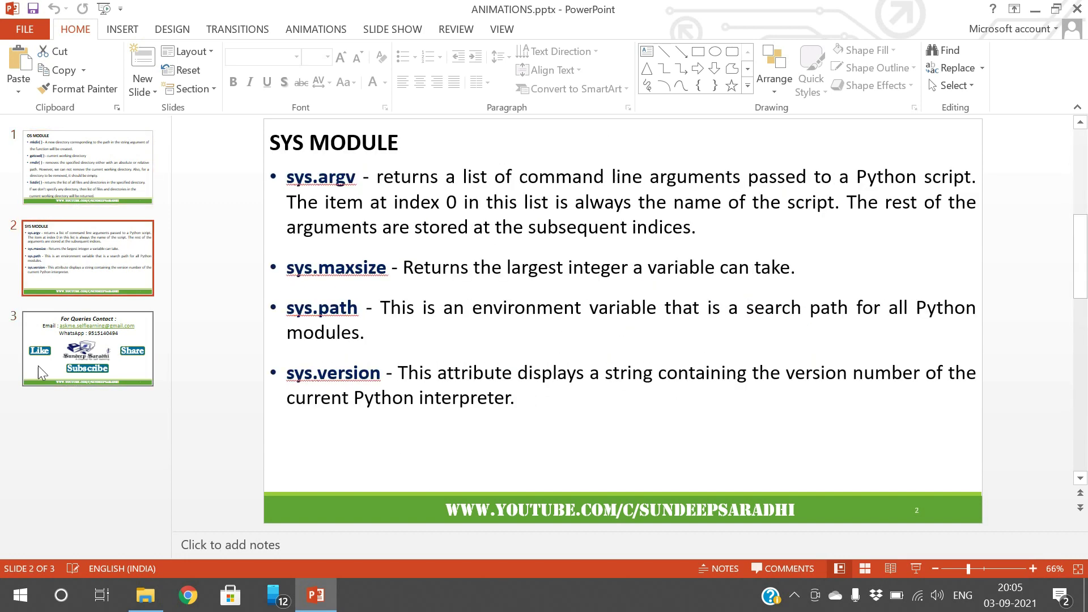
key(Down)
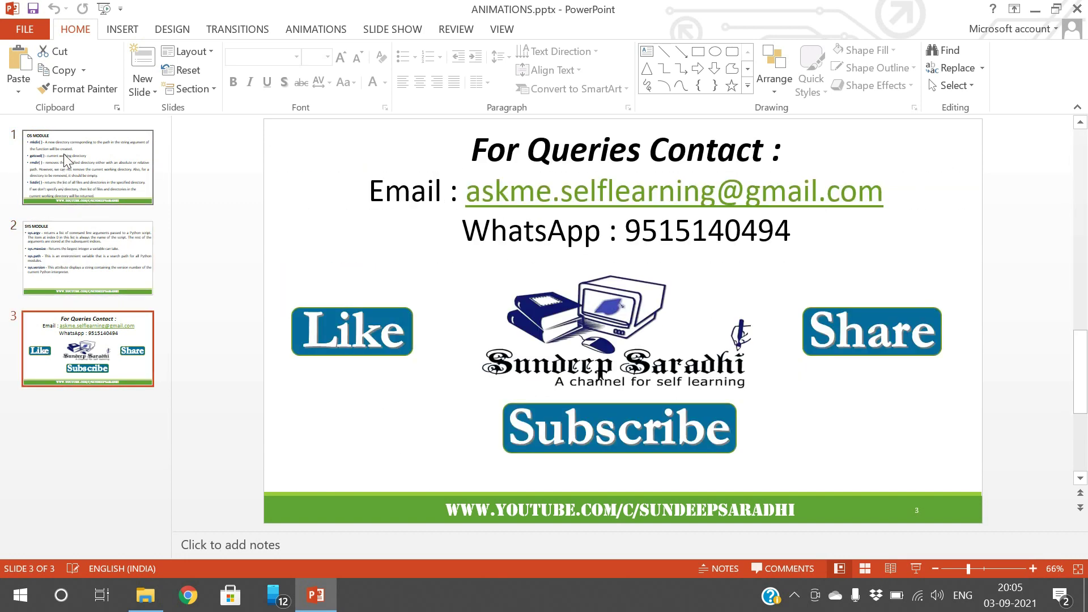
- Set up saving to the saveas folder as PDF (*.pdf) named ANIMATIONS.pdf
click(25, 23)
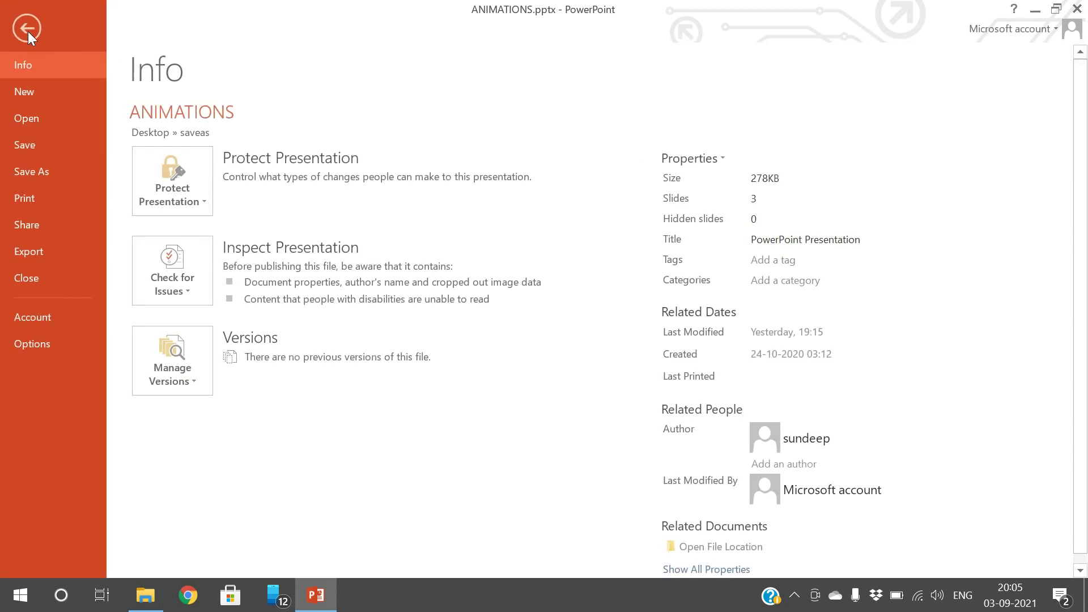
click(33, 175)
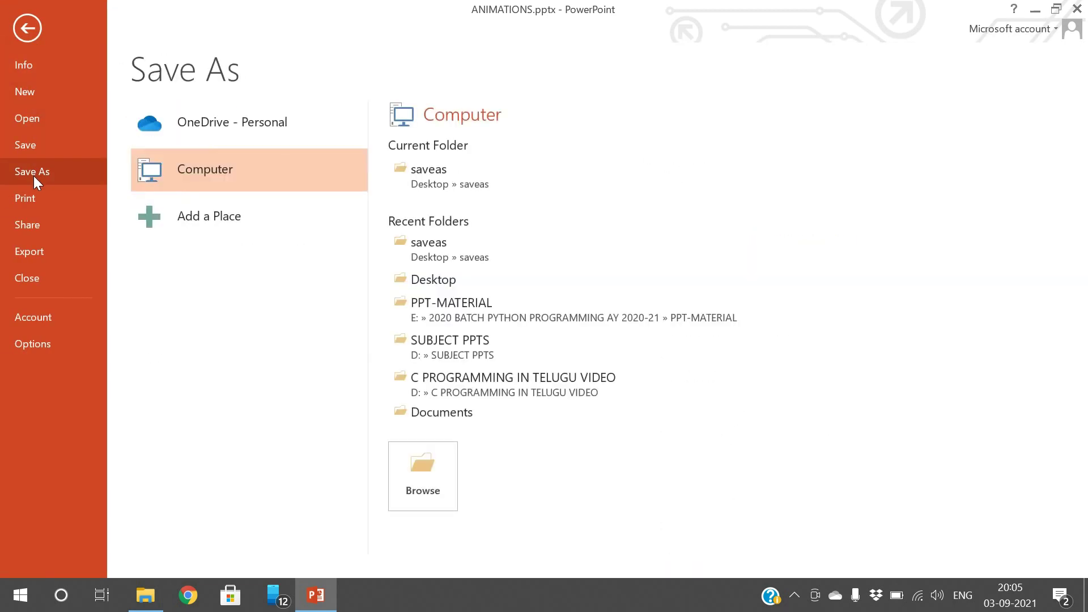
click(443, 256)
drag(296, 249, 97, 256)
click(227, 306)
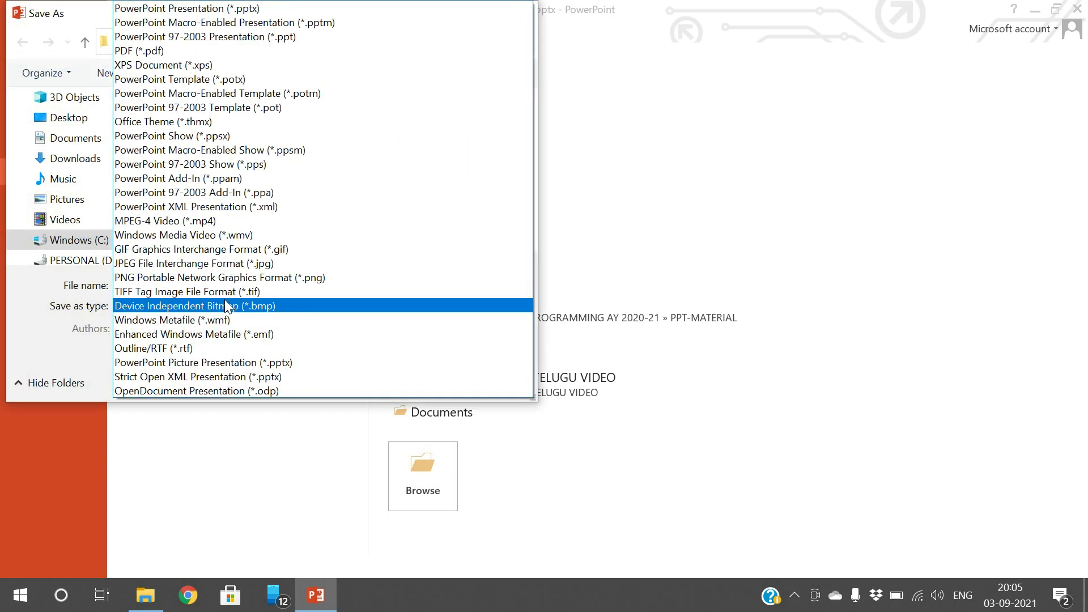
click(238, 51)
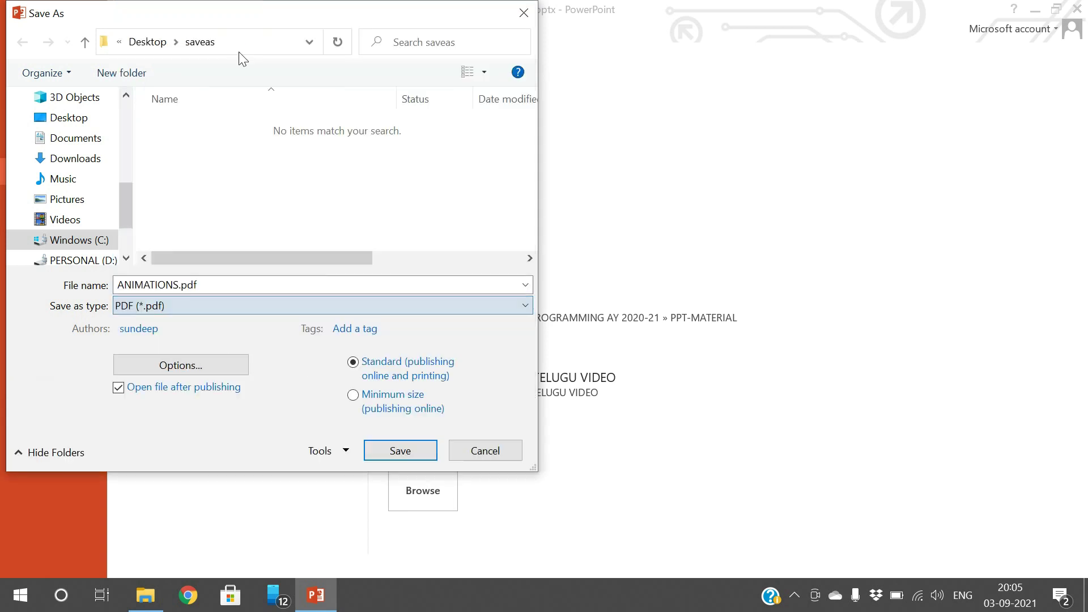
click(136, 284)
double_click(136, 284)
click(201, 284)
- Publish ANIMATIONS.pdf and scroll through its three pages in Edge
click(385, 453)
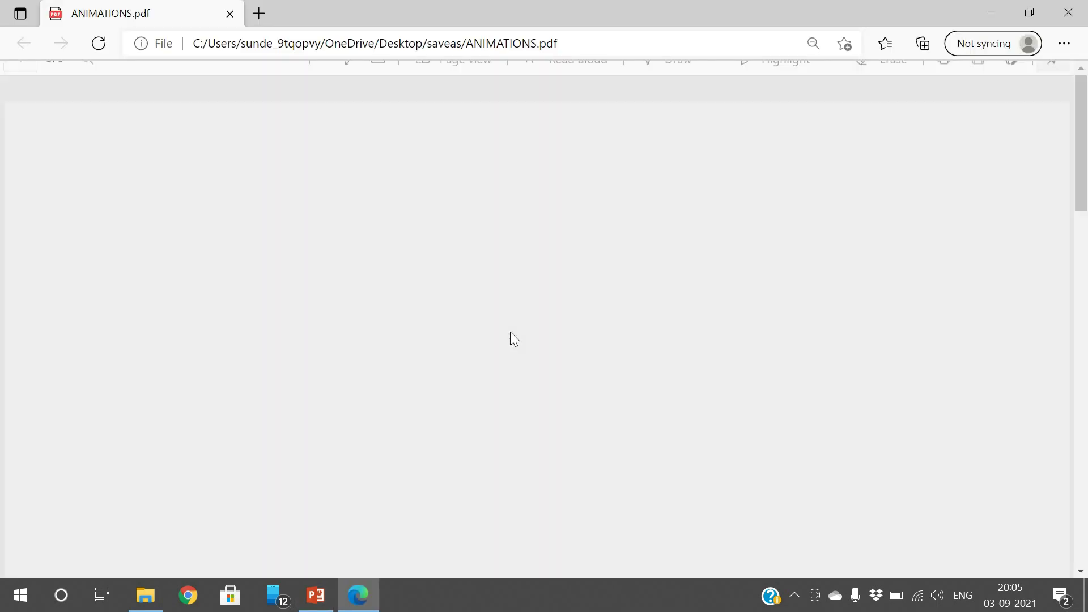
scroll(509, 281, down, 5)
scroll(509, 281, down, 14)
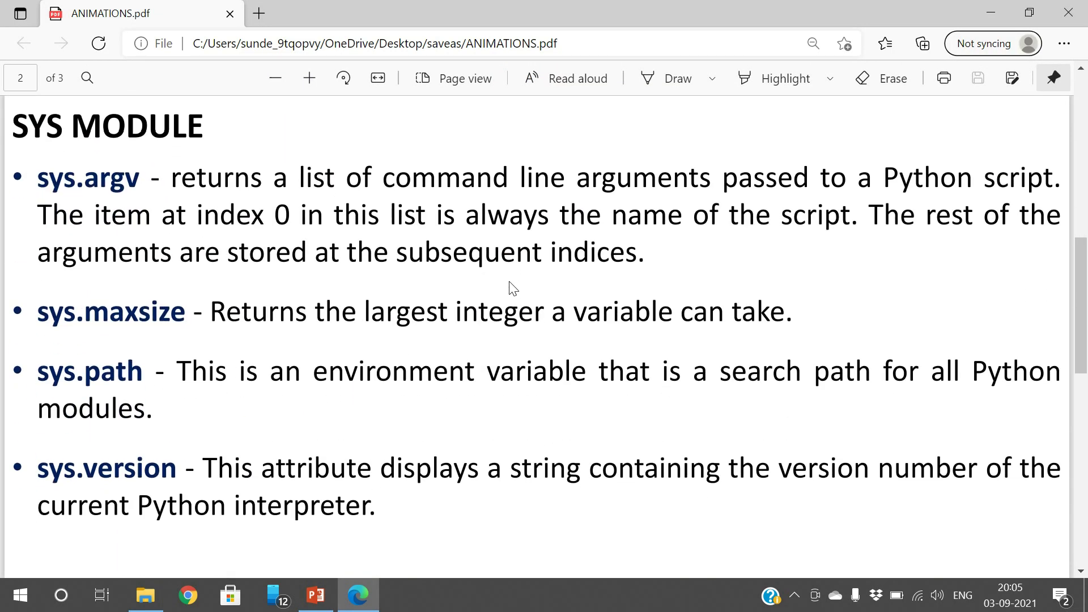
scroll(507, 283, up, 5)
scroll(507, 283, up, 14)
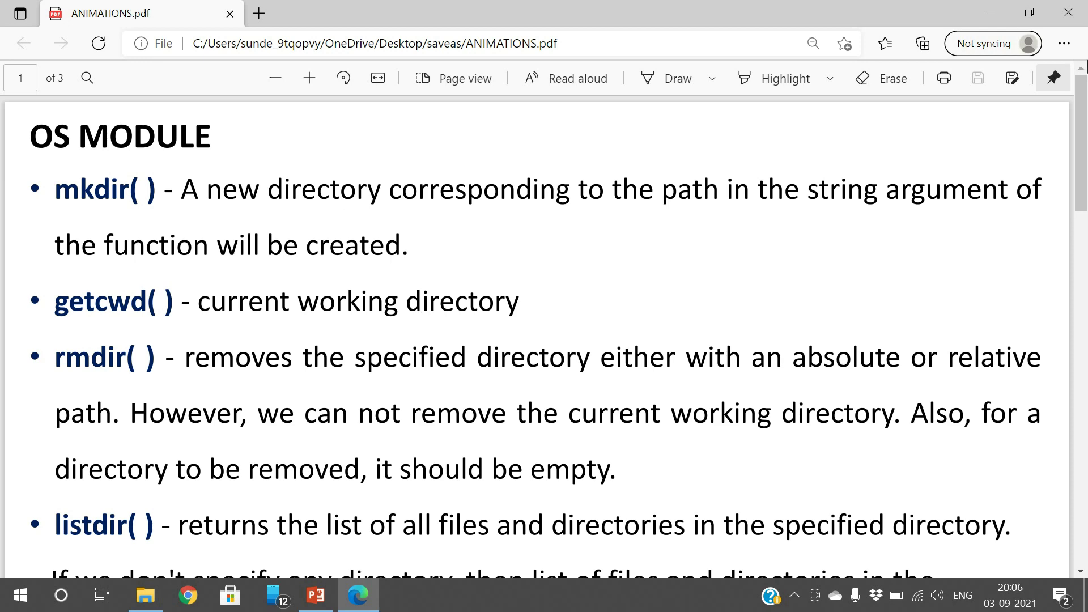
- Export all slides as JPEG images into the saveas folder
click(1069, 13)
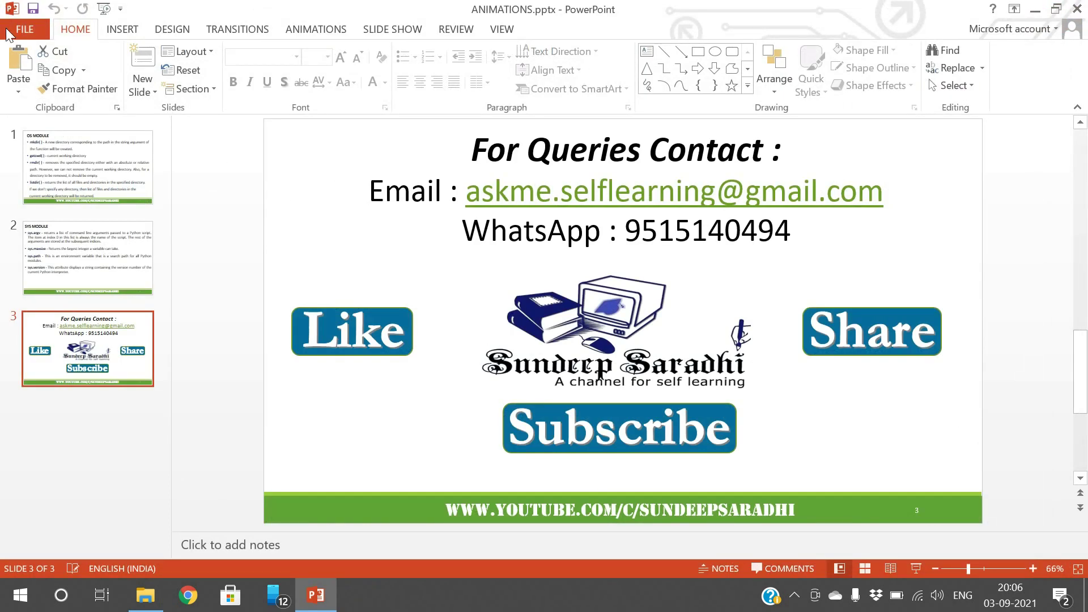
click(25, 29)
click(34, 171)
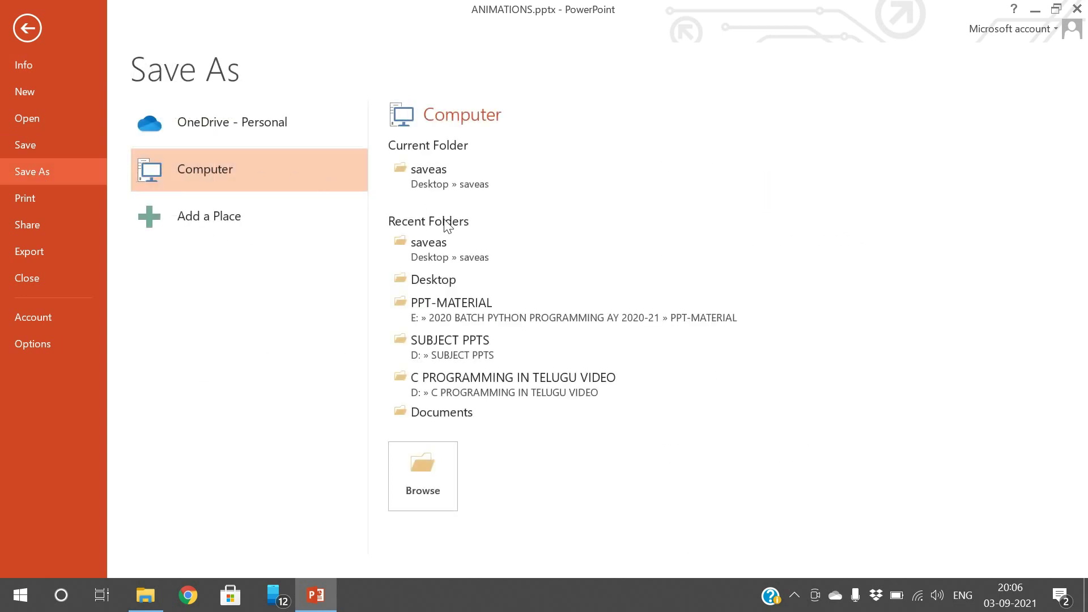
click(451, 171)
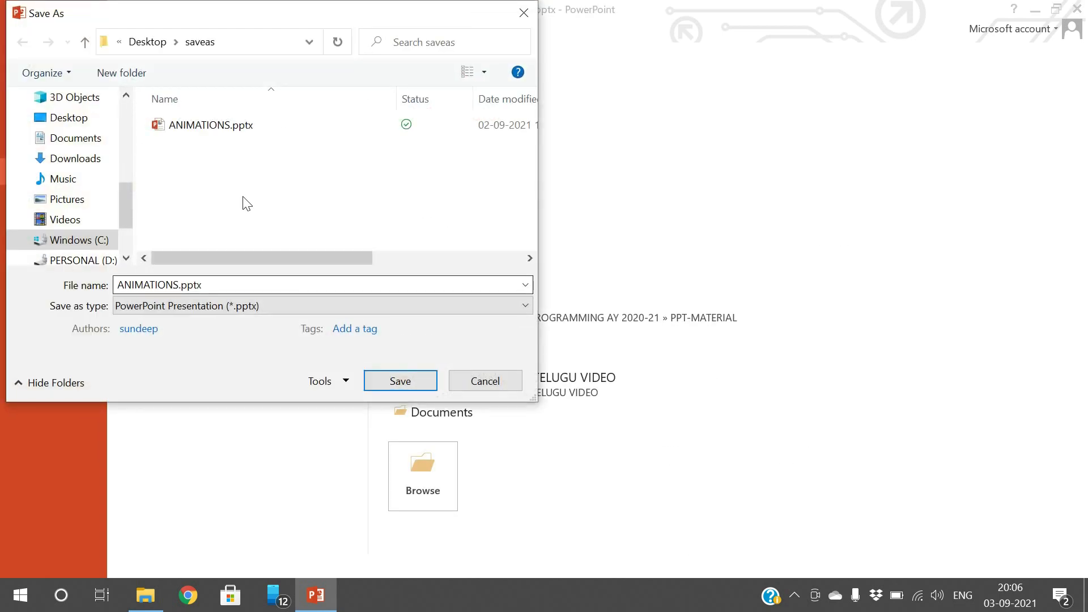
click(232, 308)
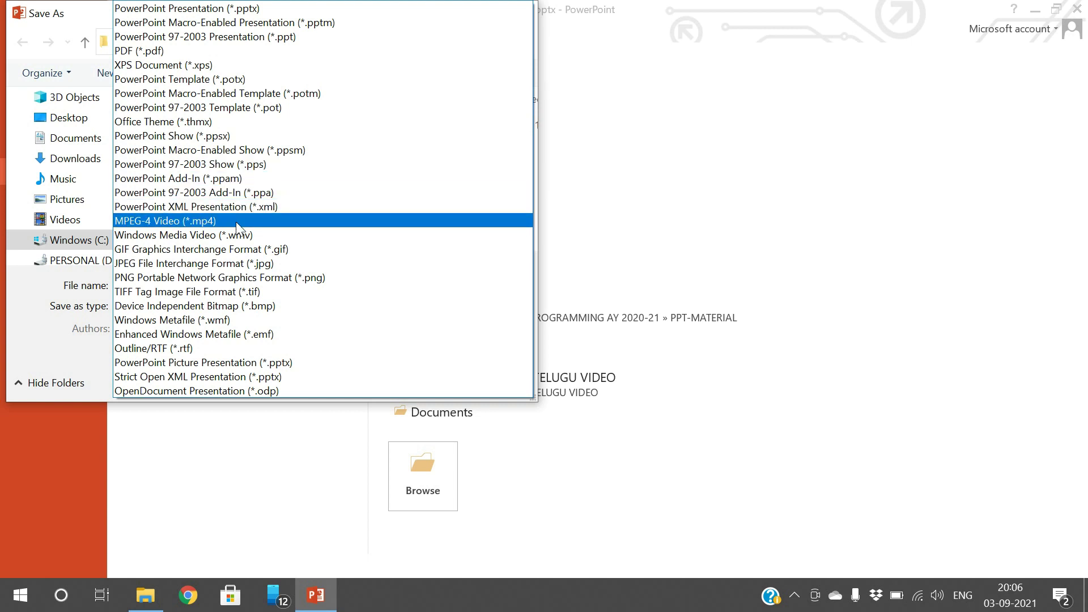
click(236, 259)
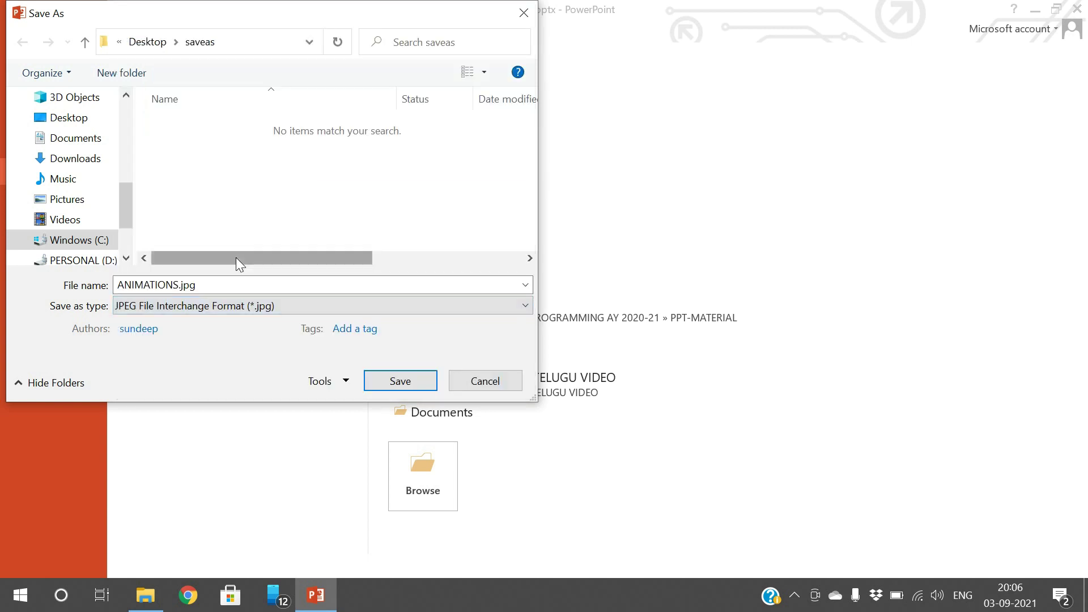
click(413, 385)
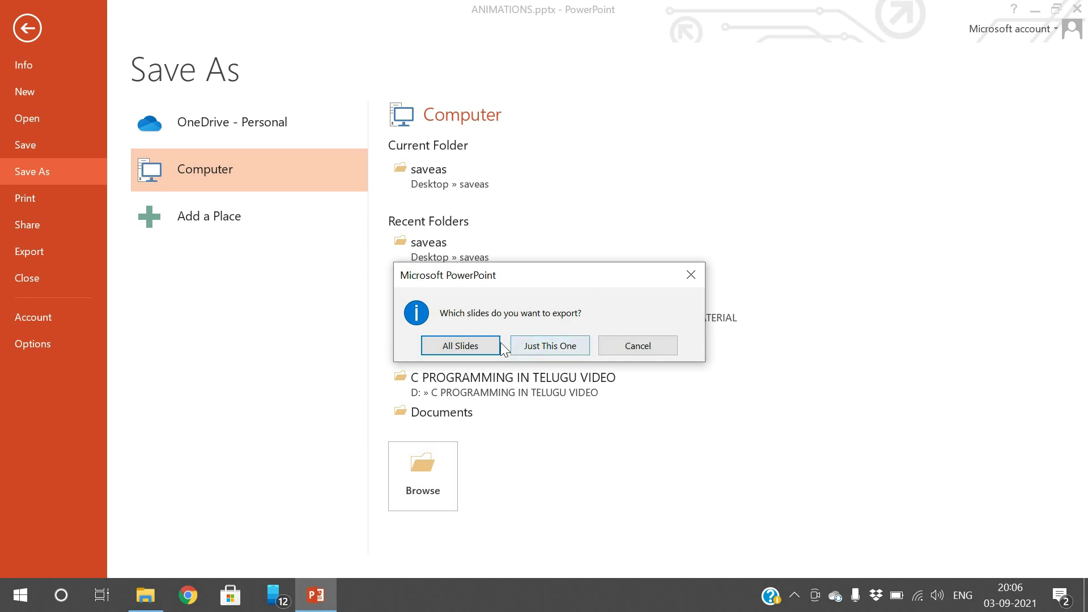
click(484, 353)
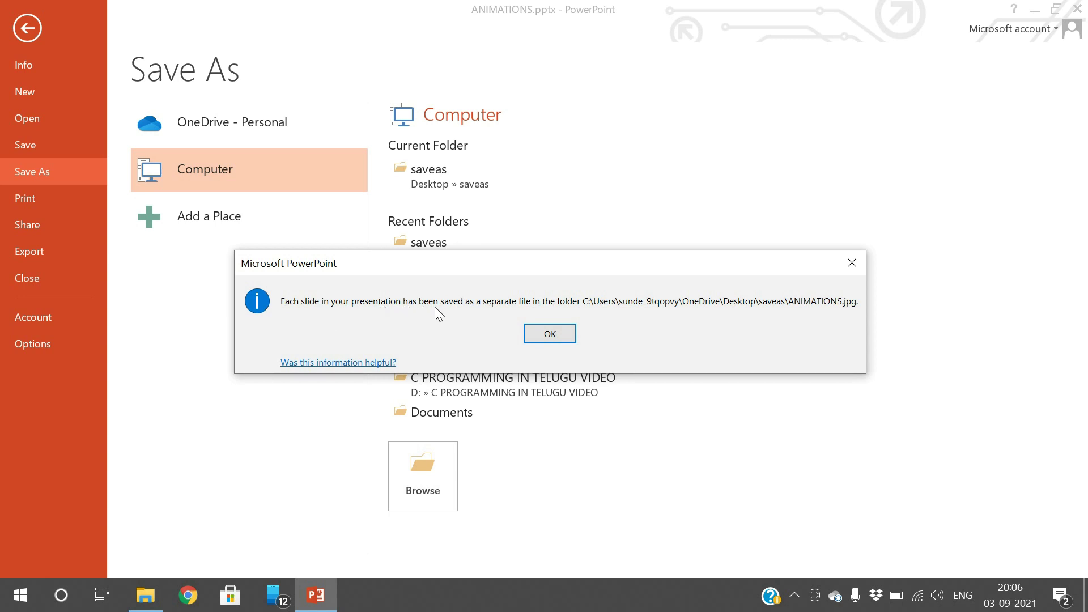
click(544, 333)
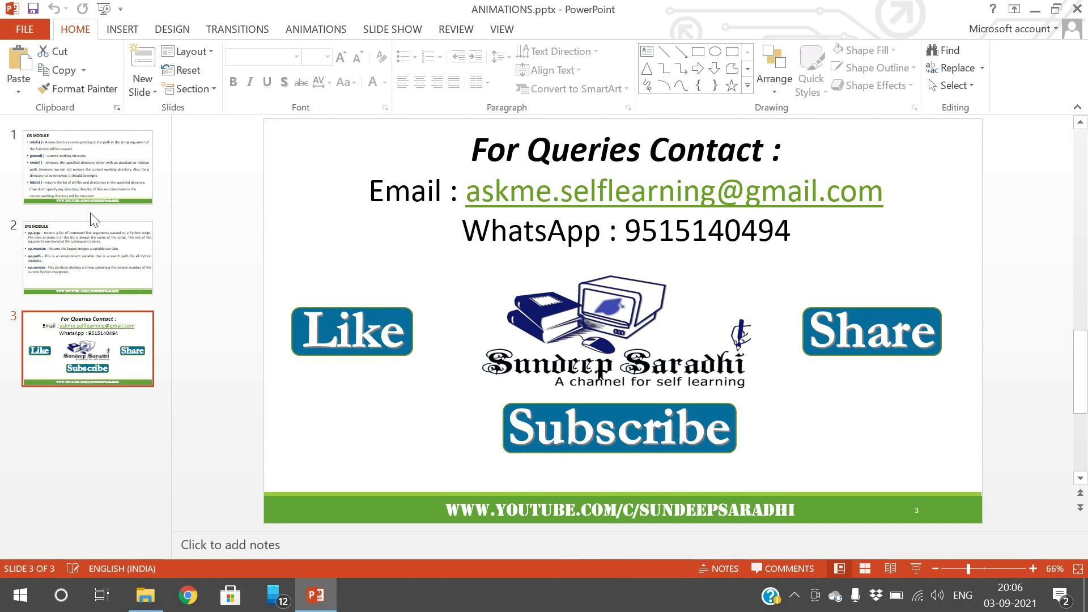
- Open the saveas\ANIMATIONS folder in File Explorer and select Slide1.JPG
click(145, 595)
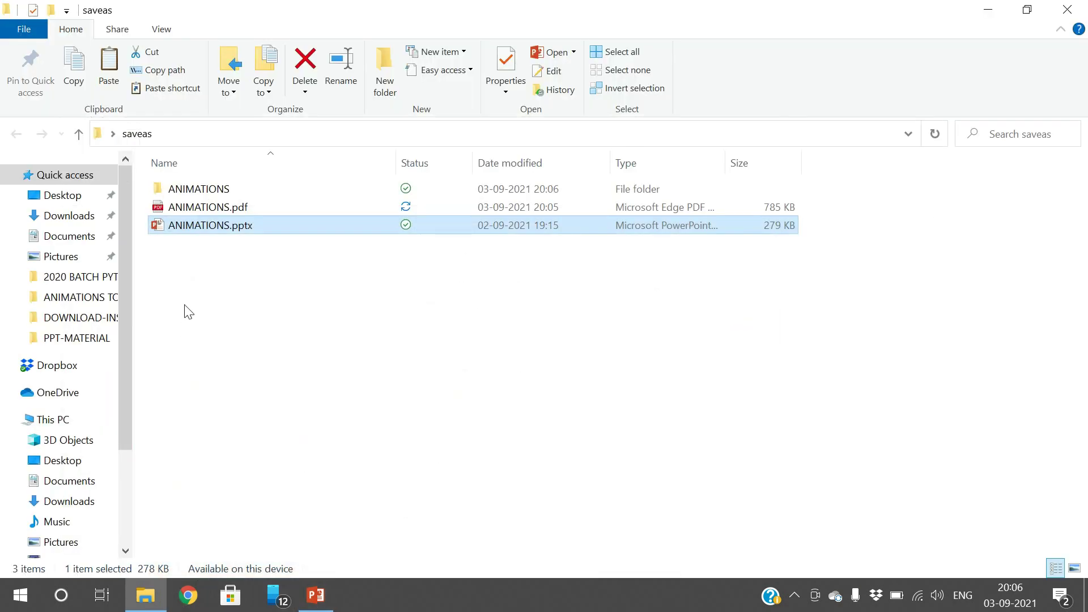
click(206, 191)
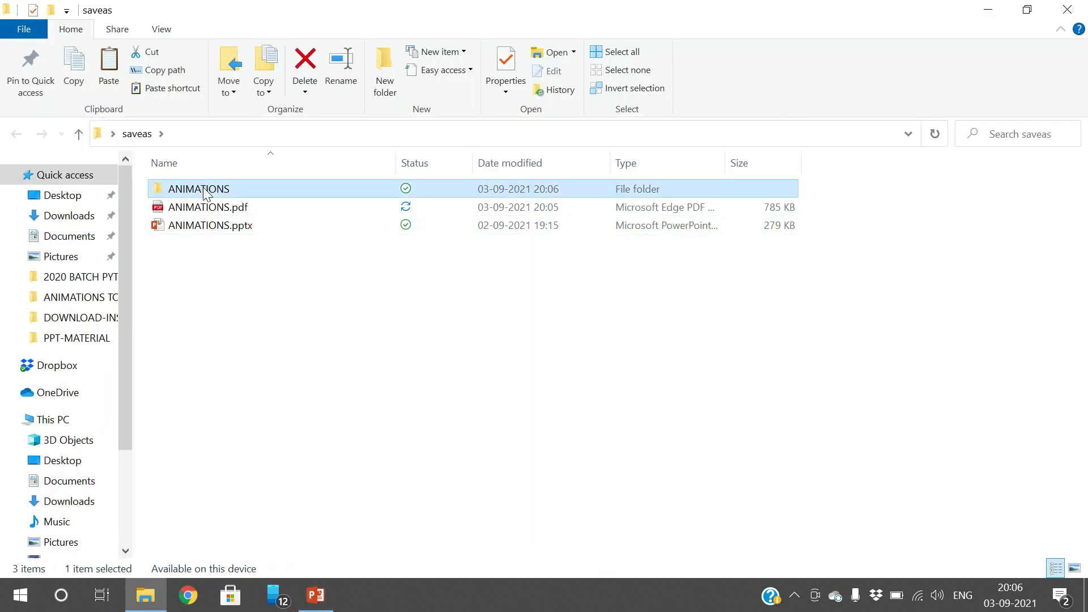
double_click(206, 190)
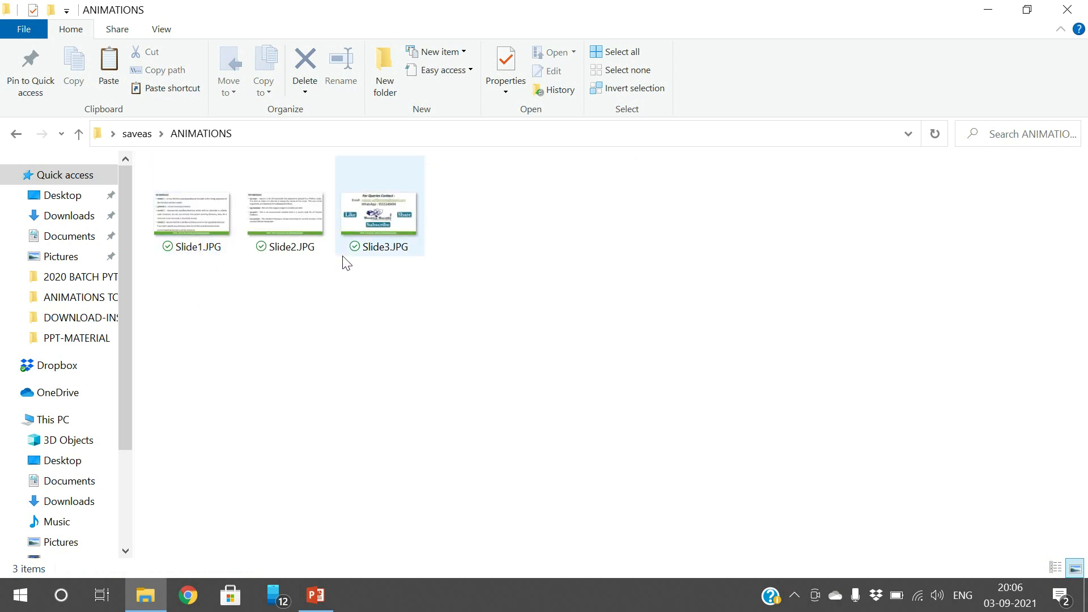
click(226, 249)
- View Slide1.JPG through Slide3.JPG in Photos, then close it and return to saveas
double_click(225, 250)
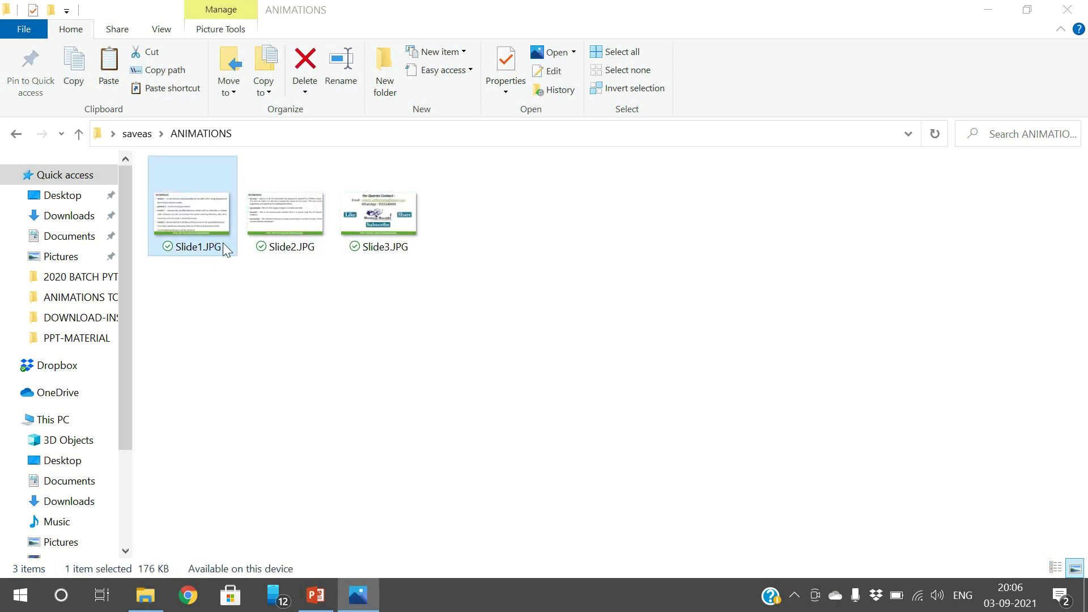
scroll(382, 241, up, 1)
scroll(383, 240, down, 1)
scroll(386, 227, up, 3)
scroll(391, 203, down, 3)
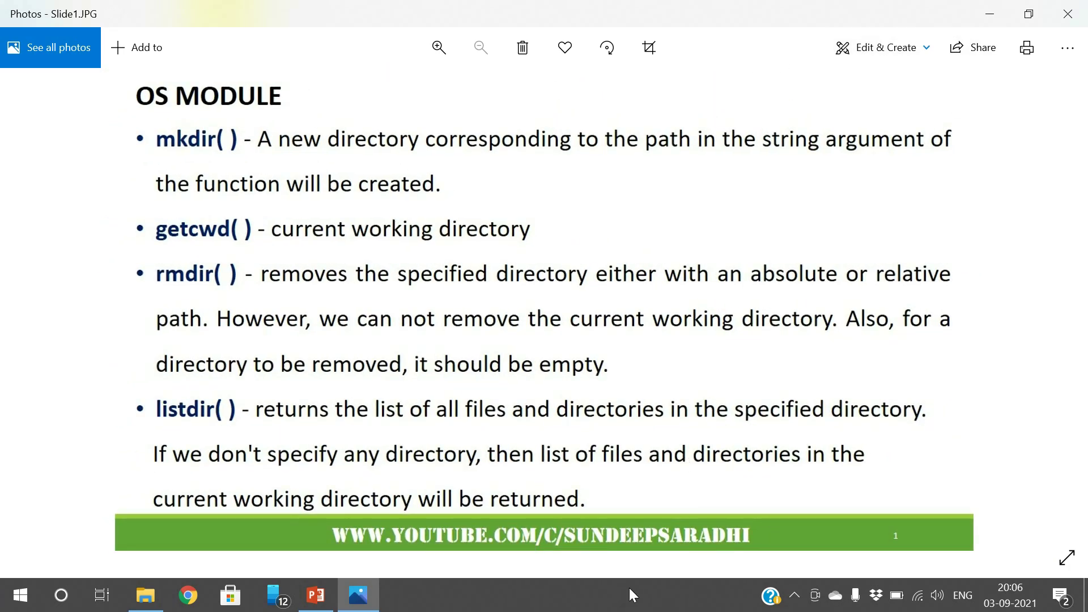
click(1060, 304)
click(1054, 306)
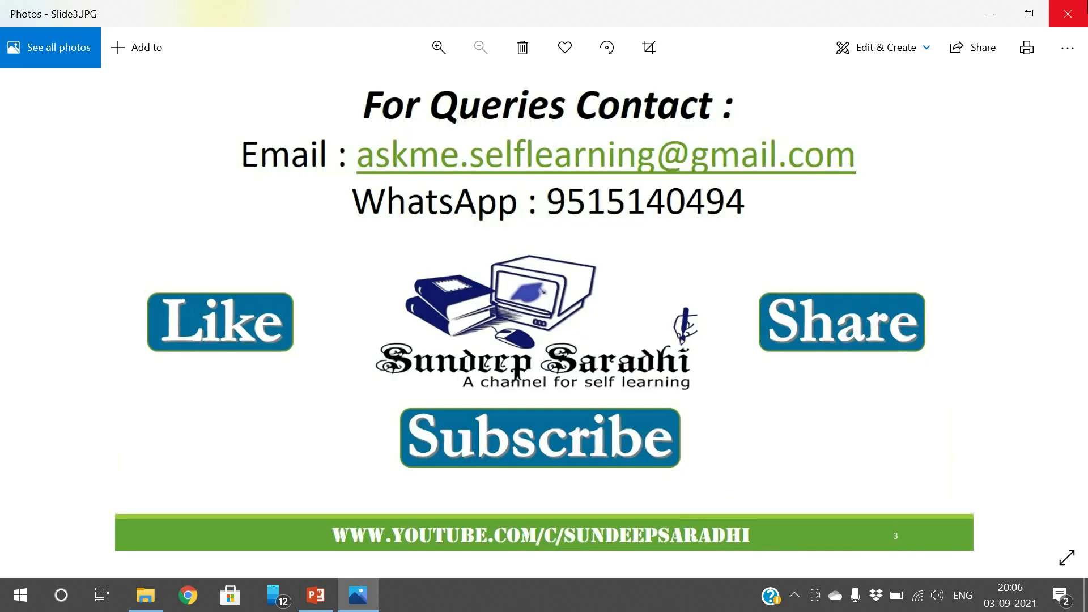
click(1068, 14)
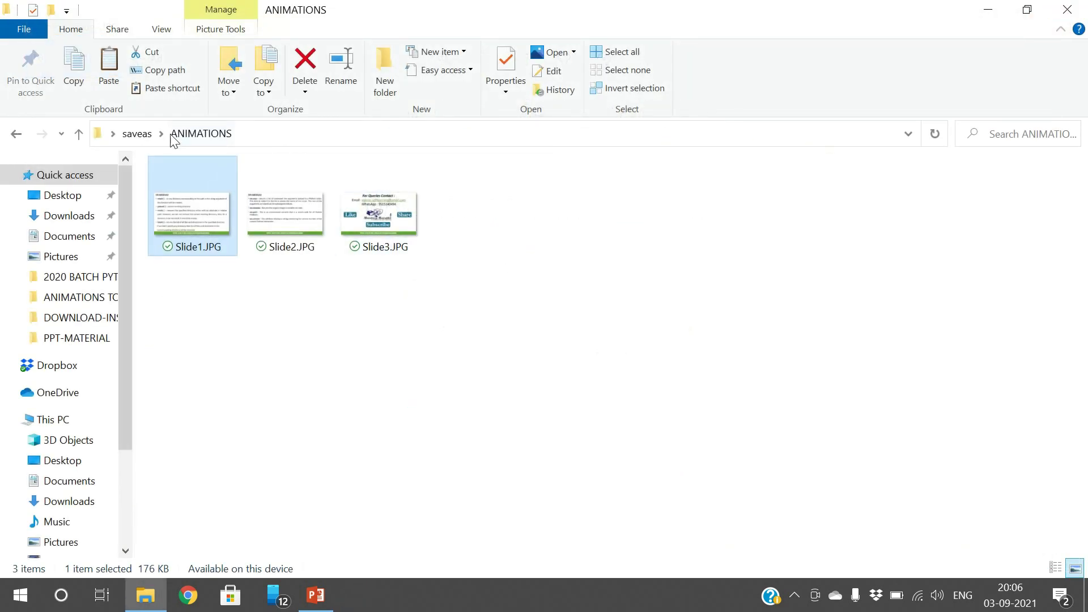
click(137, 134)
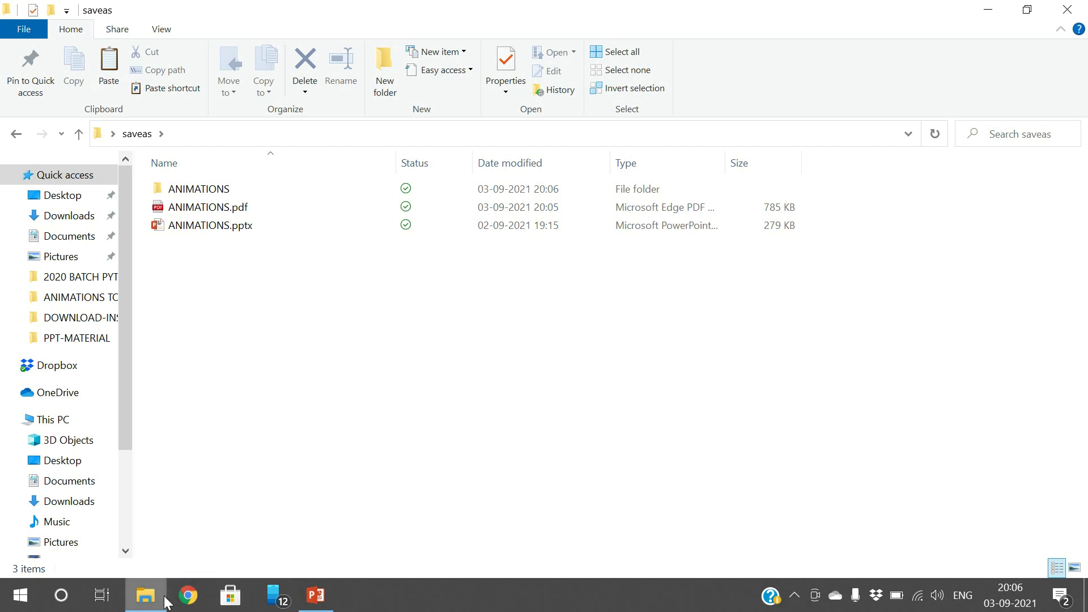
- Export all slides as Device Independent Bitmap (BMP) images into the saveas folder
click(316, 595)
click(28, 33)
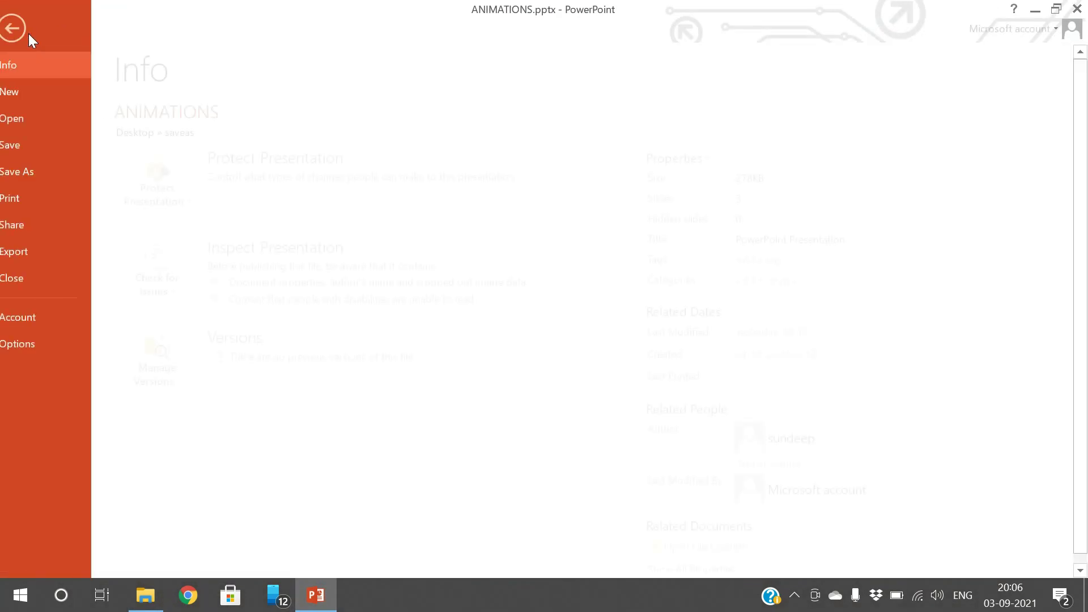
click(57, 173)
click(417, 178)
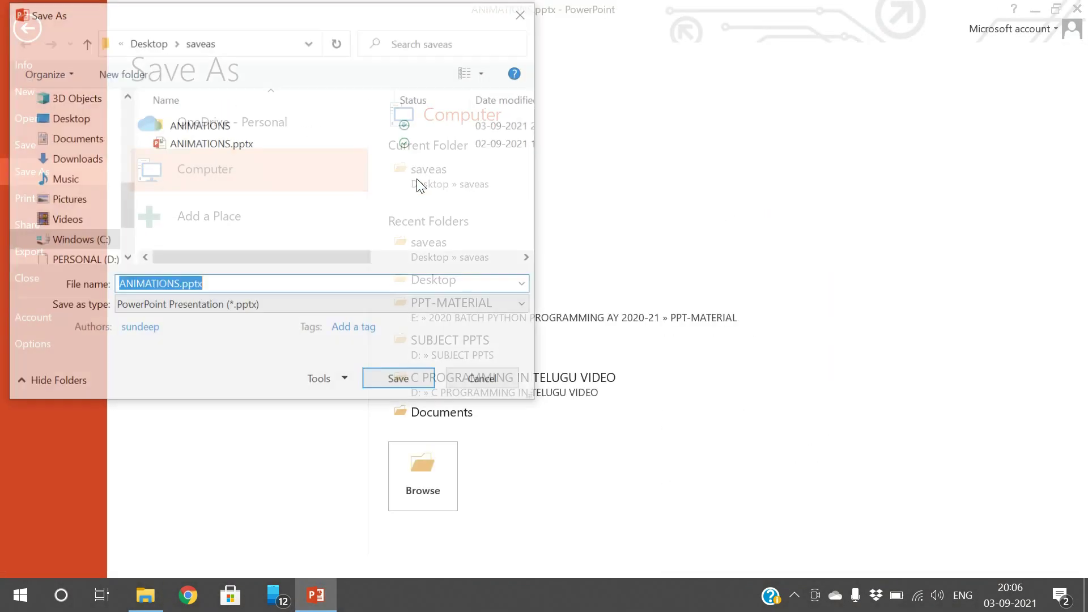
click(287, 305)
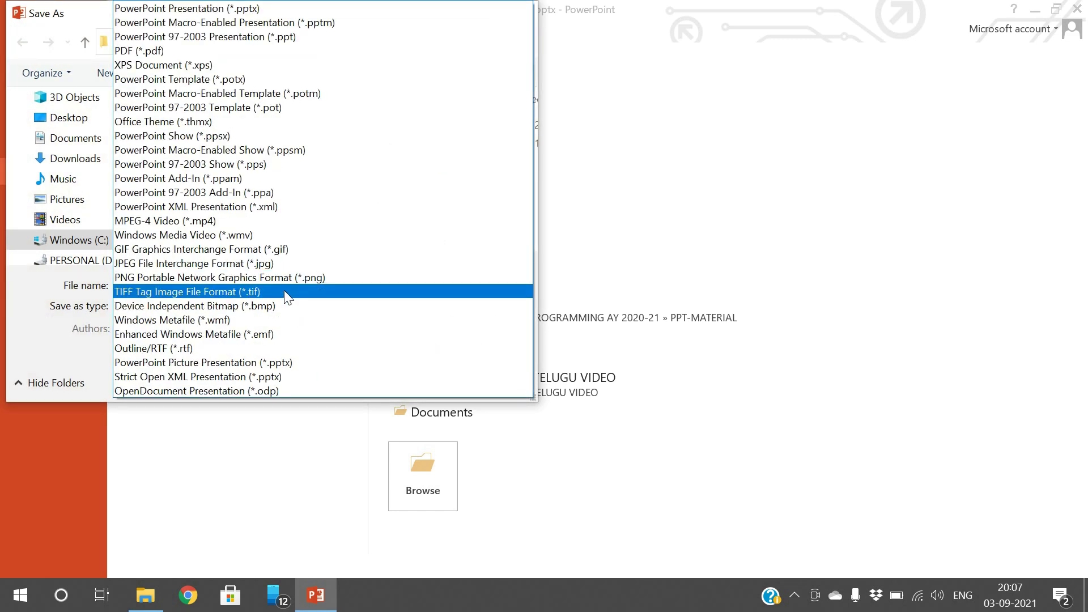
click(284, 306)
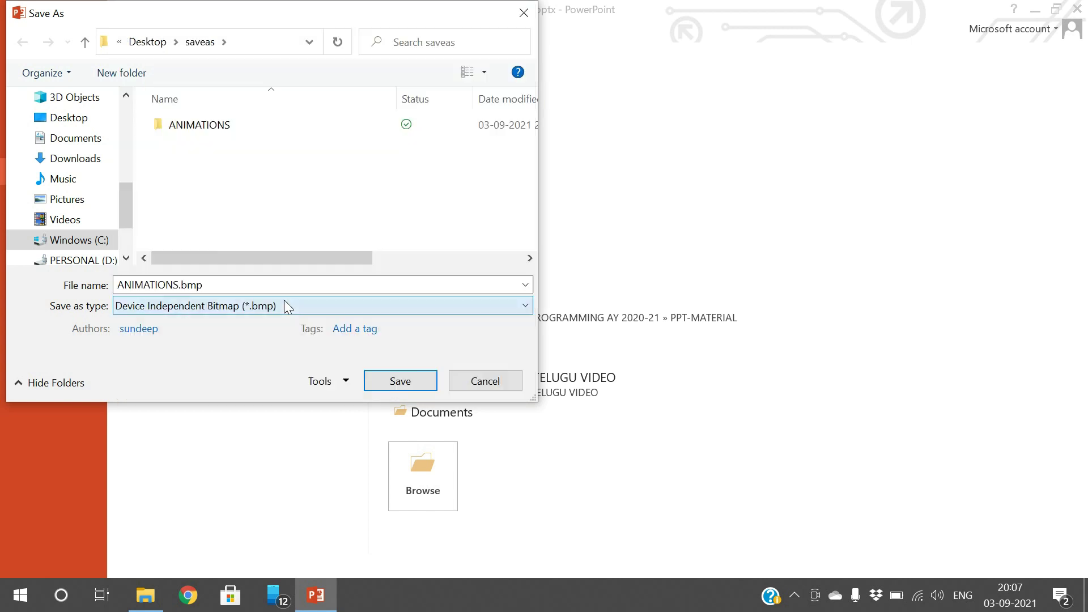
click(400, 380)
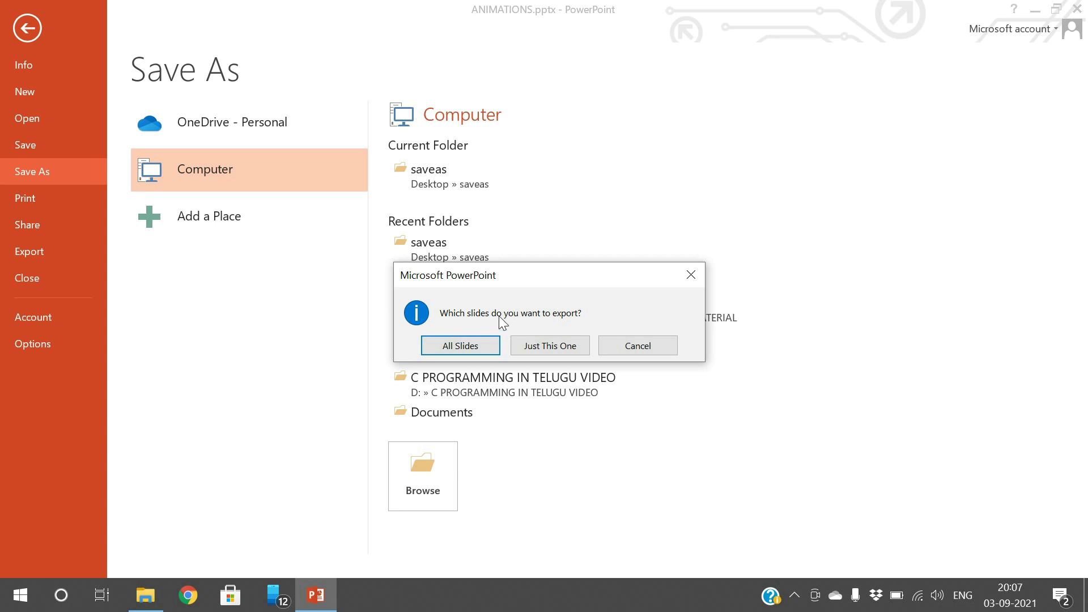
click(485, 350)
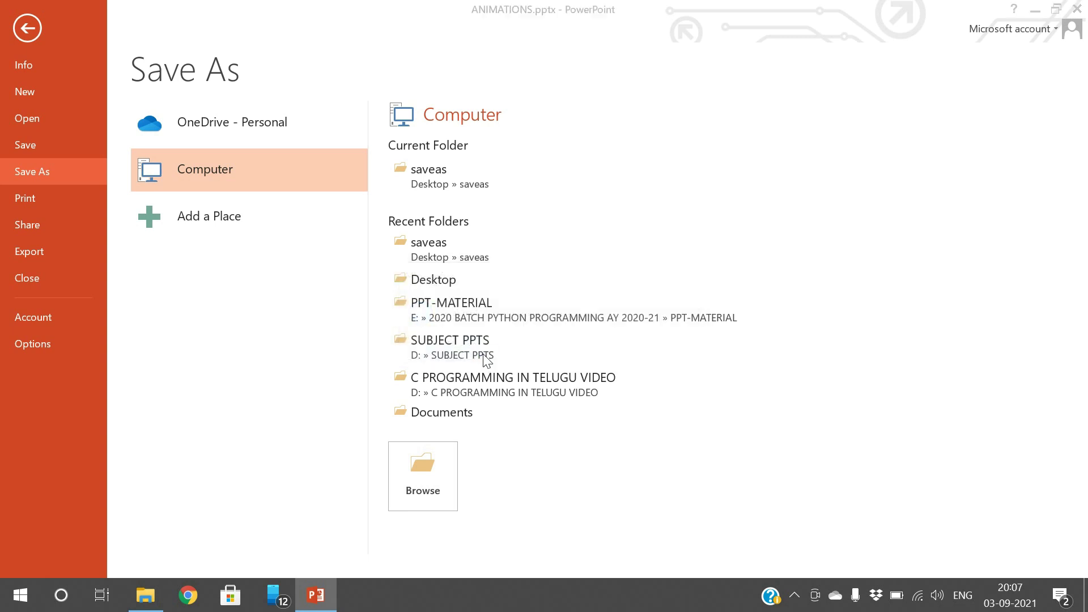
click(547, 335)
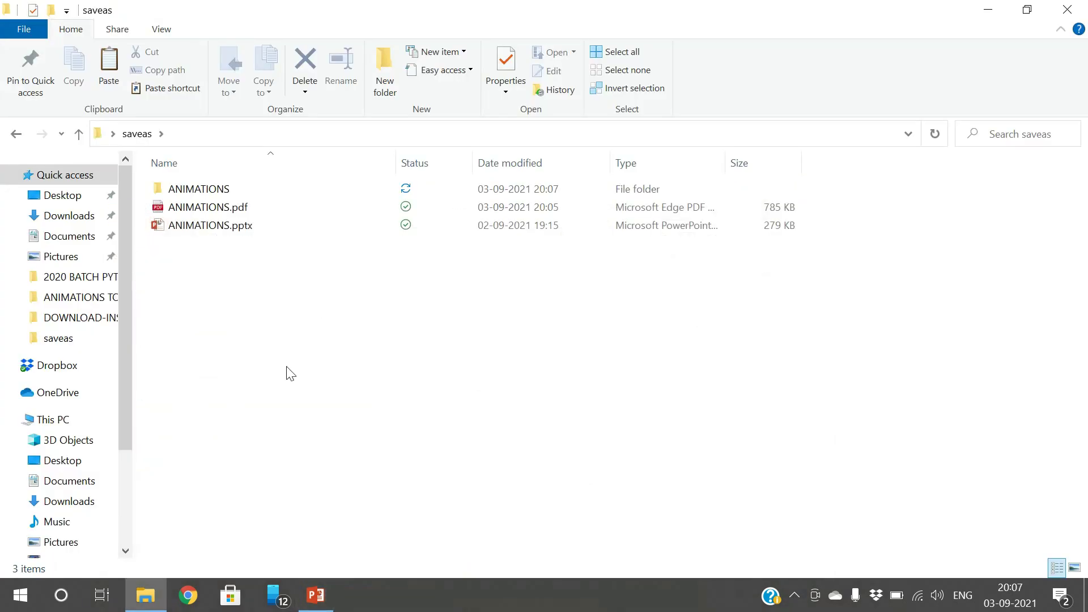
- Open the ANIMATIONS folder and check the Slide3.BMP and Slide2.BMP files
double_click(233, 190)
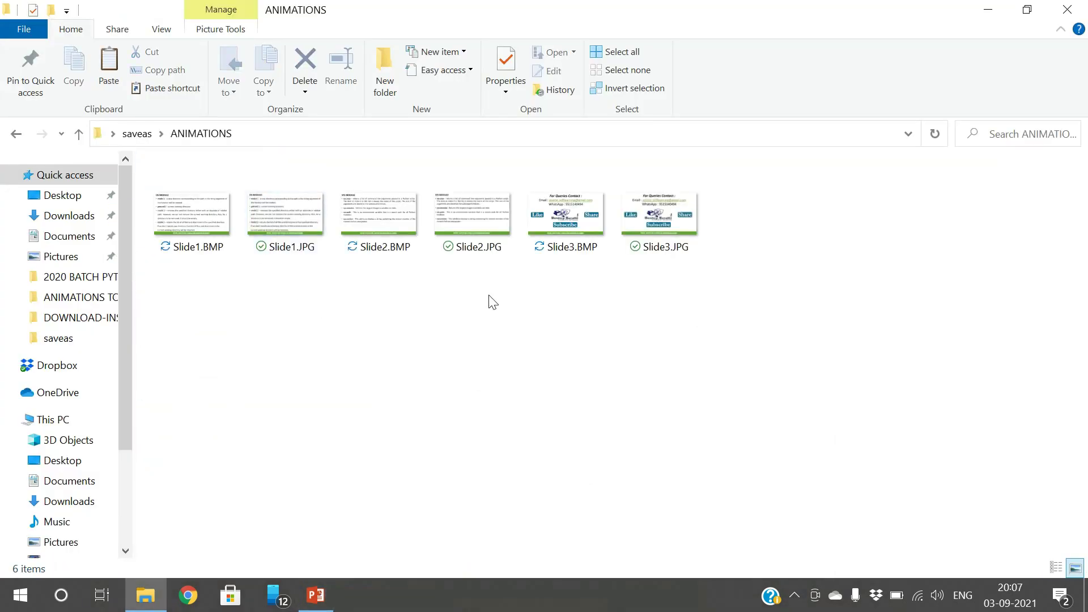
click(559, 256)
click(402, 258)
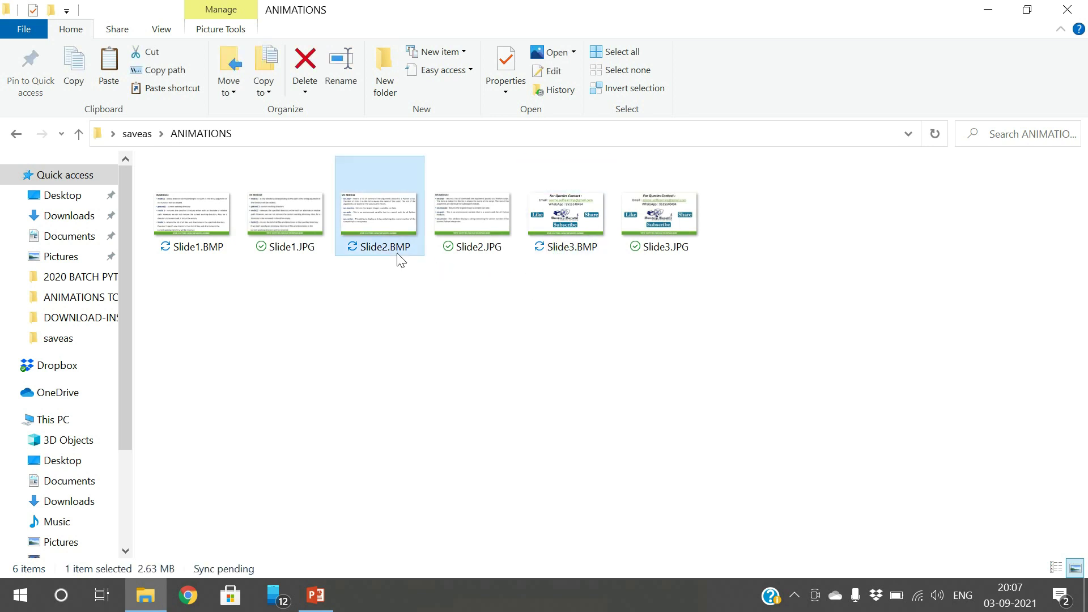